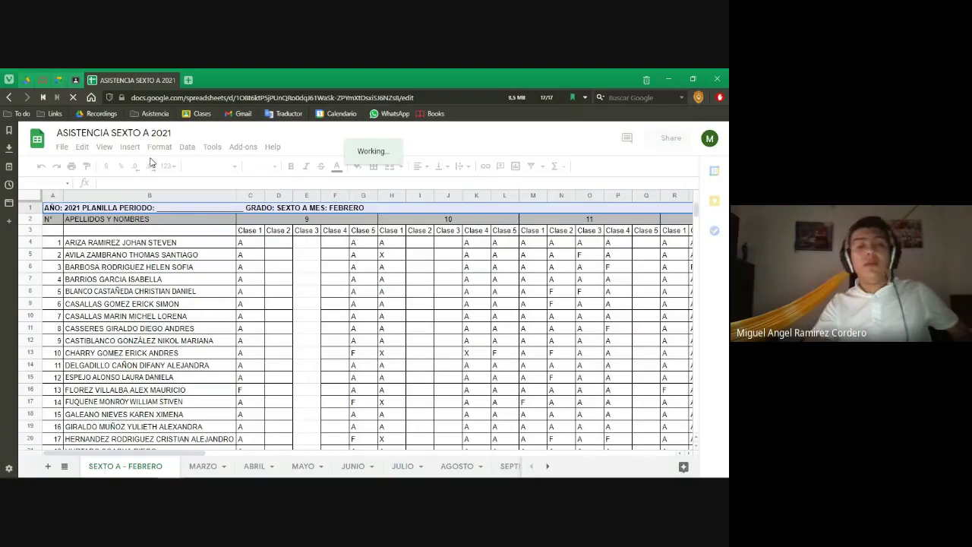
Open the ABRIL attendance sheet, check the Google Meet call, and return to the spreadsheet
{"action": "left_click", "coordinate": [256, 466]}
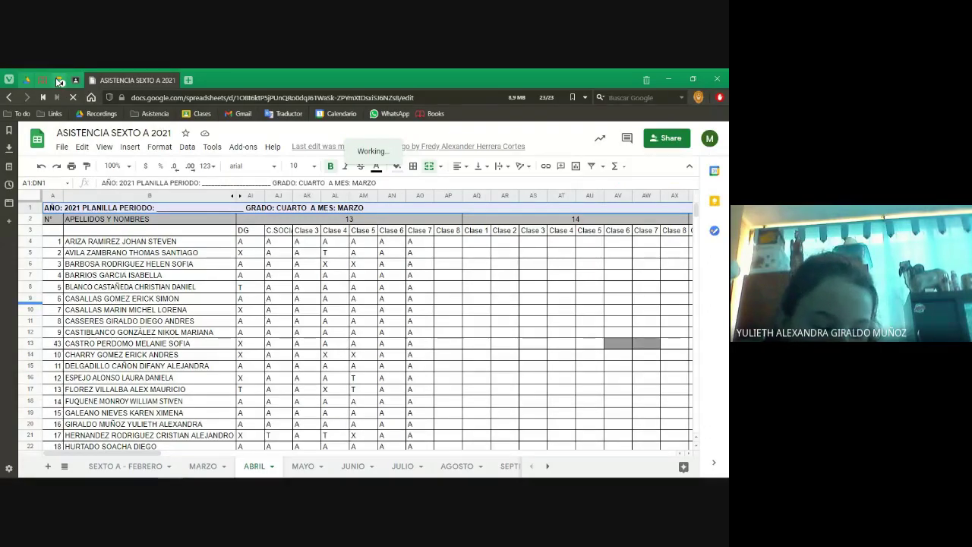
{"action": "left_click", "coordinate": [59, 81]}
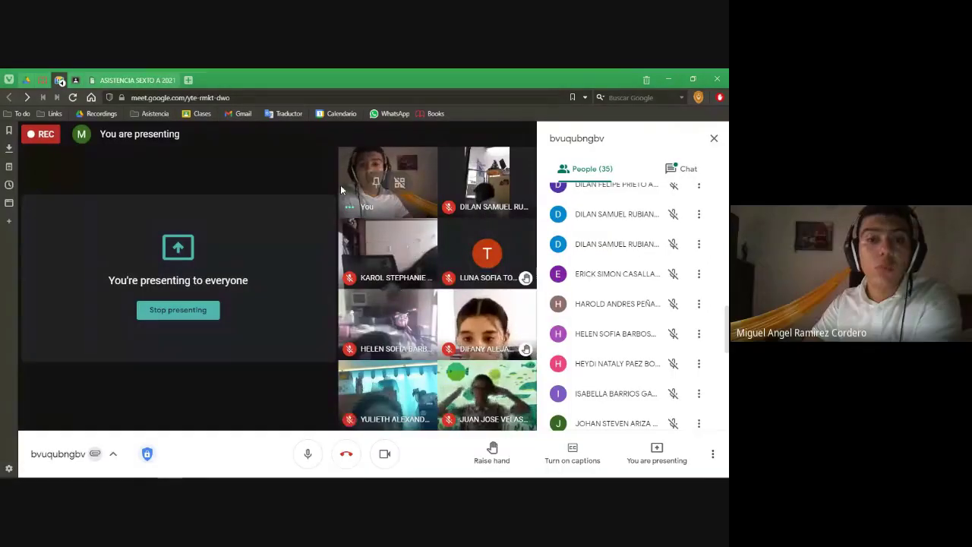
{"action": "left_click", "coordinate": [116, 81]}
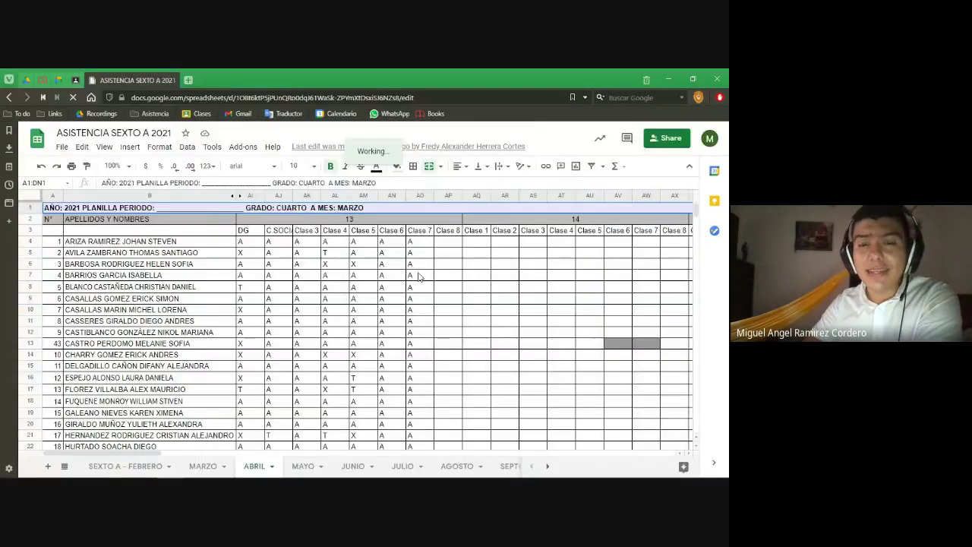
Enter A in the day 13 Clase 8 column for students 1 to 3 (AP4:AP6)
{"action": "left_click", "coordinate": [453, 243]}
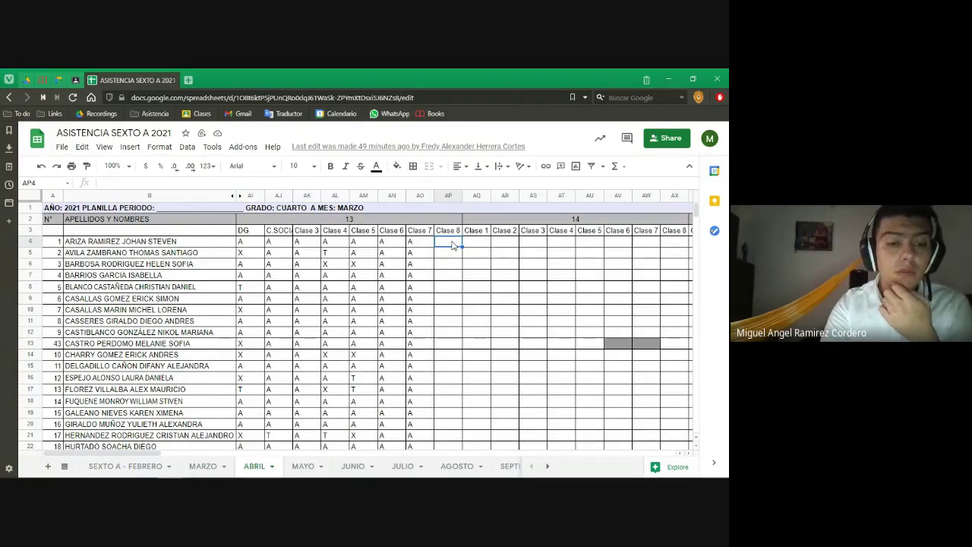
{"action": "type", "text": "X"}
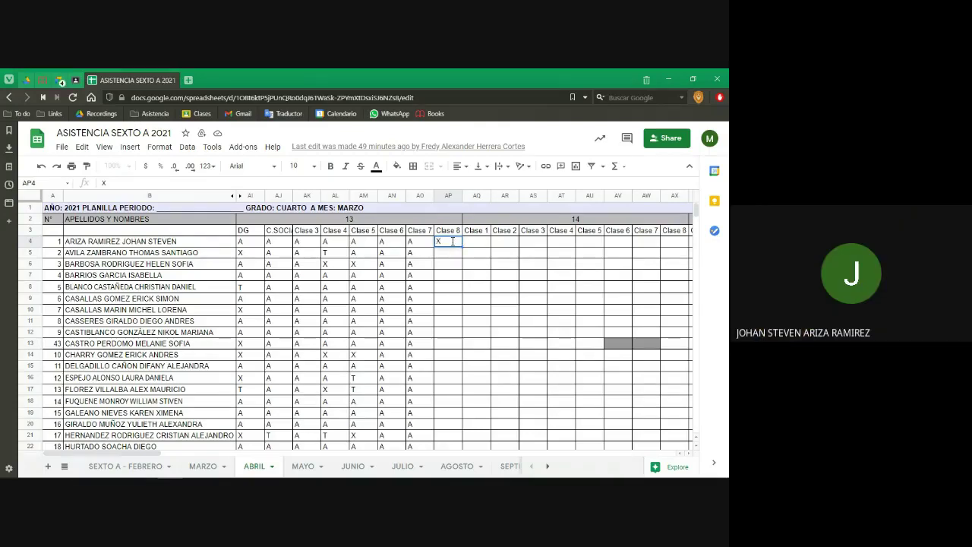
{"action": "key", "text": "BackSpace"}
{"action": "key", "text": "Return"}
{"action": "left_click", "coordinate": [452, 243]}
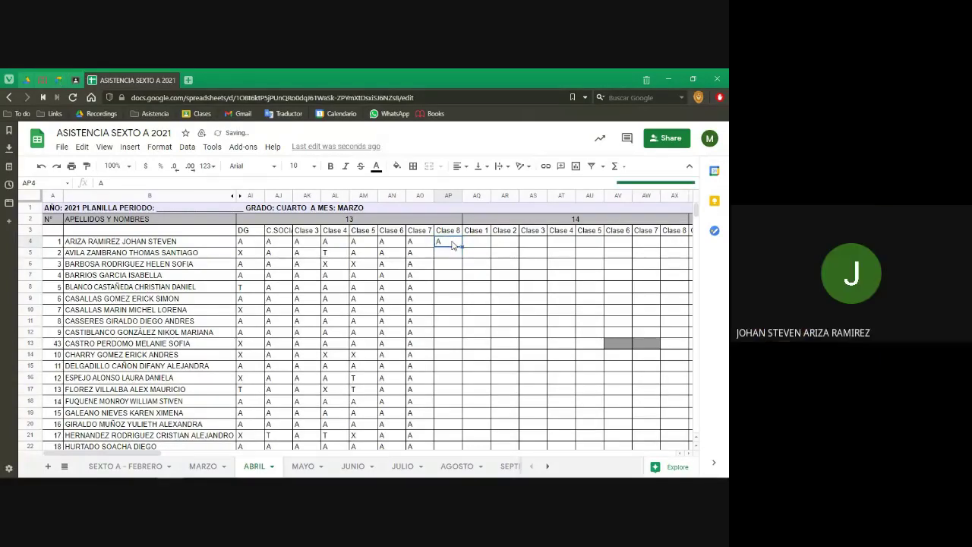
{"action": "key", "text": "Down"}
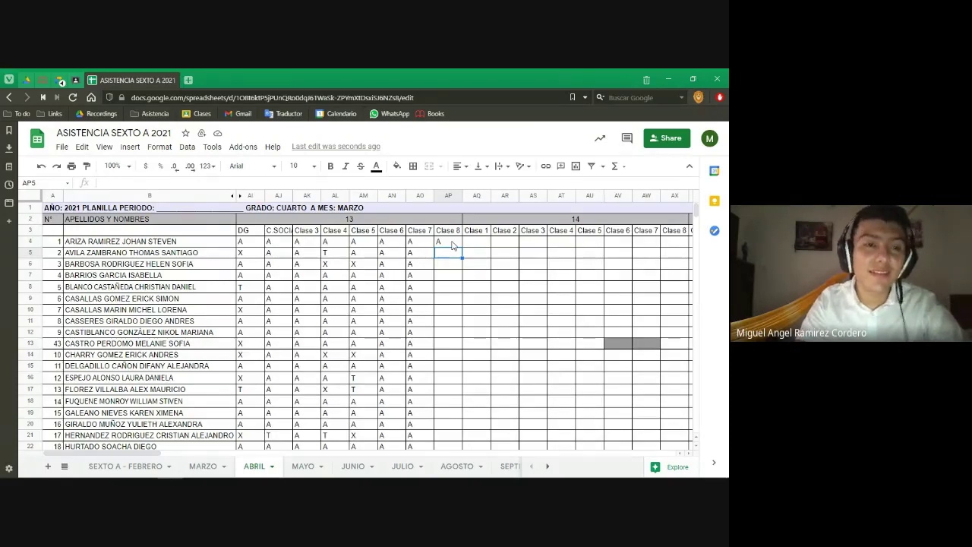
{"action": "type", "text": "A"}
{"action": "key", "text": "Return"}
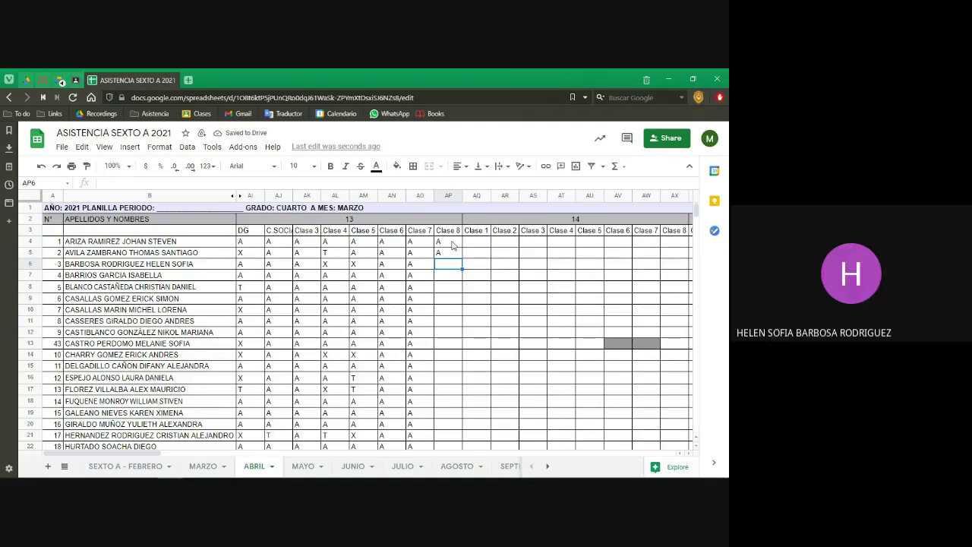
{"action": "type", "text": "A"}
{"action": "key", "text": "Return"}
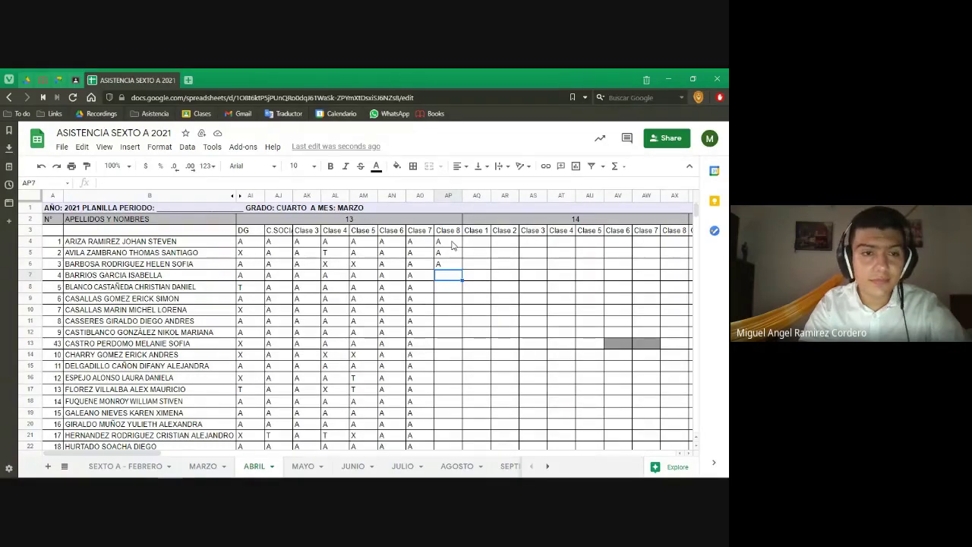
Enter A in Clase 8 for students 4 and 5 (AP7:AP8), replacing the X first entered in AP7
{"action": "type", "text": "X"}
{"action": "key", "text": "Return"}
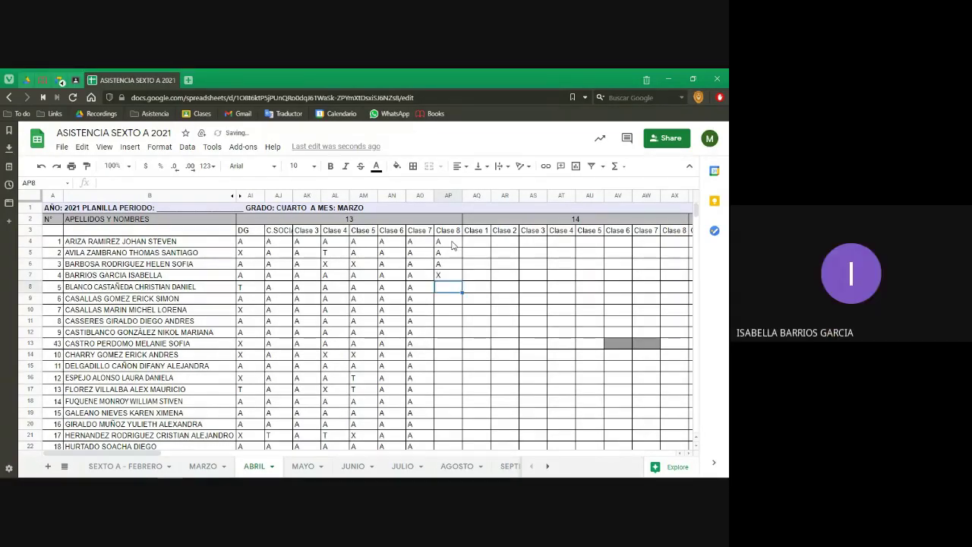
{"action": "key", "text": "Up"}
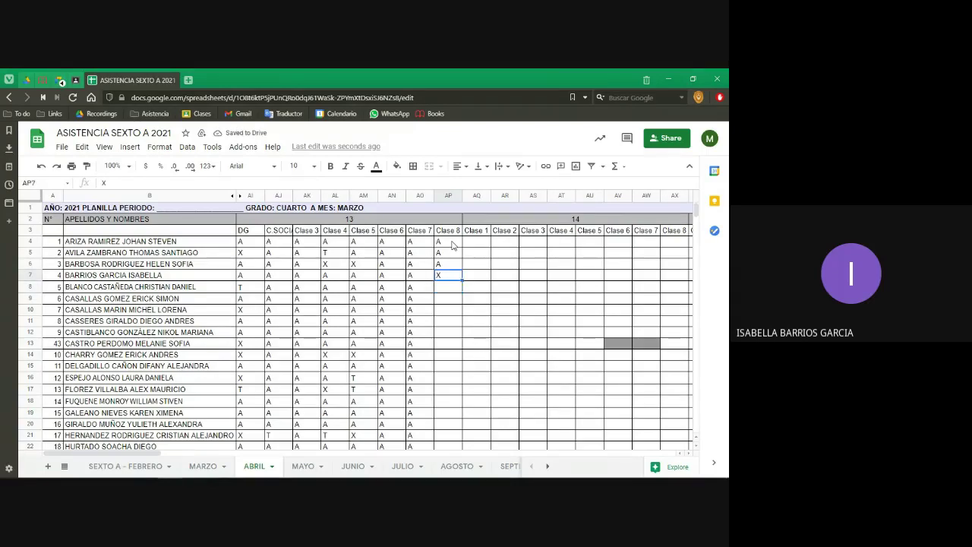
{"action": "type", "text": "A"}
{"action": "key", "text": "Return"}
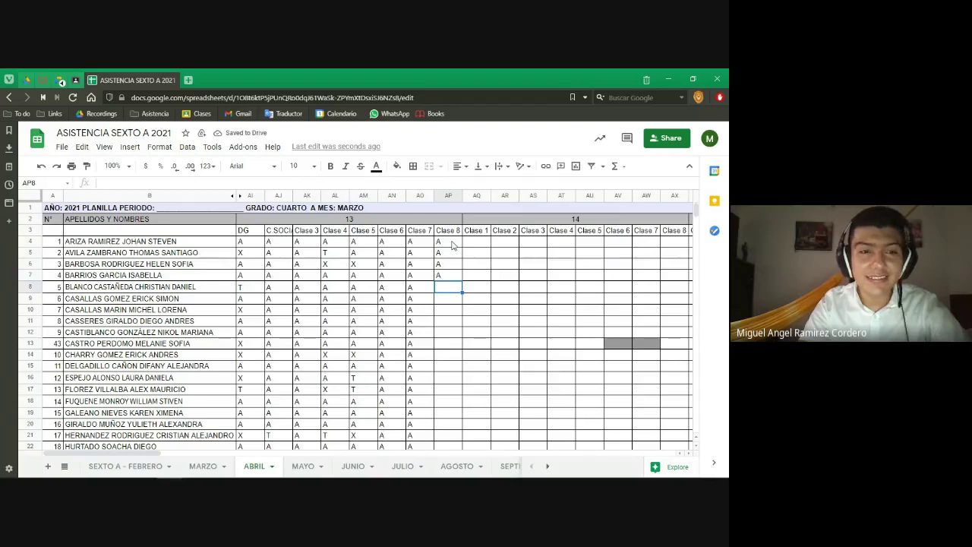
{"action": "type", "text": "A"}
{"action": "key", "text": "Return"}
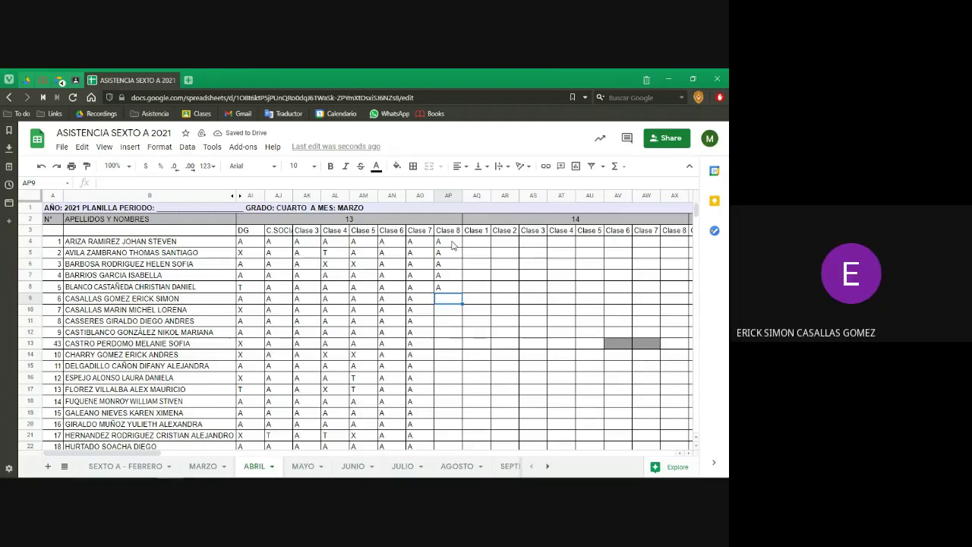
Enter A in Clase 8 of day 13 for the five students in rows 9 to 13 (AP9:AP13)
{"action": "type", "text": "A"}
{"action": "key", "text": "Return"}
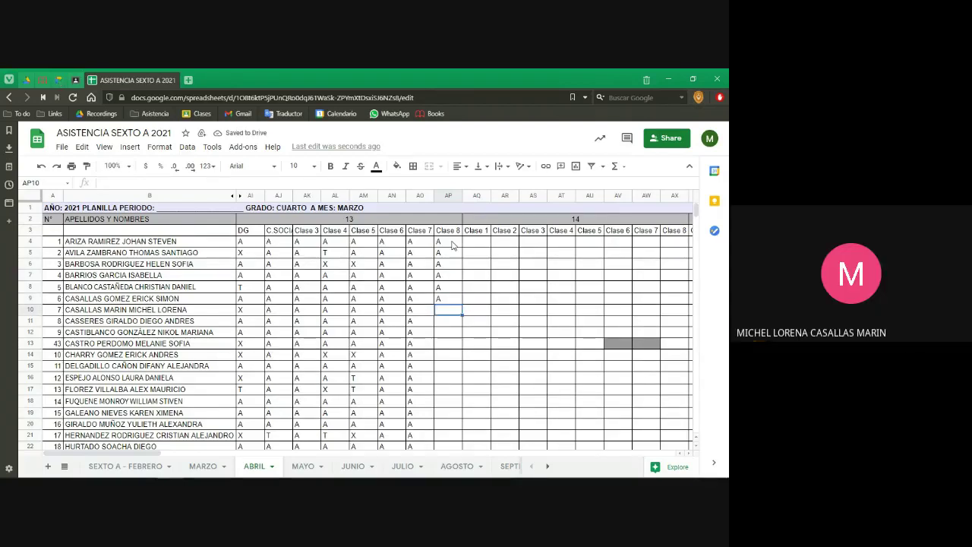
{"action": "type", "text": "A"}
{"action": "key", "text": "Return"}
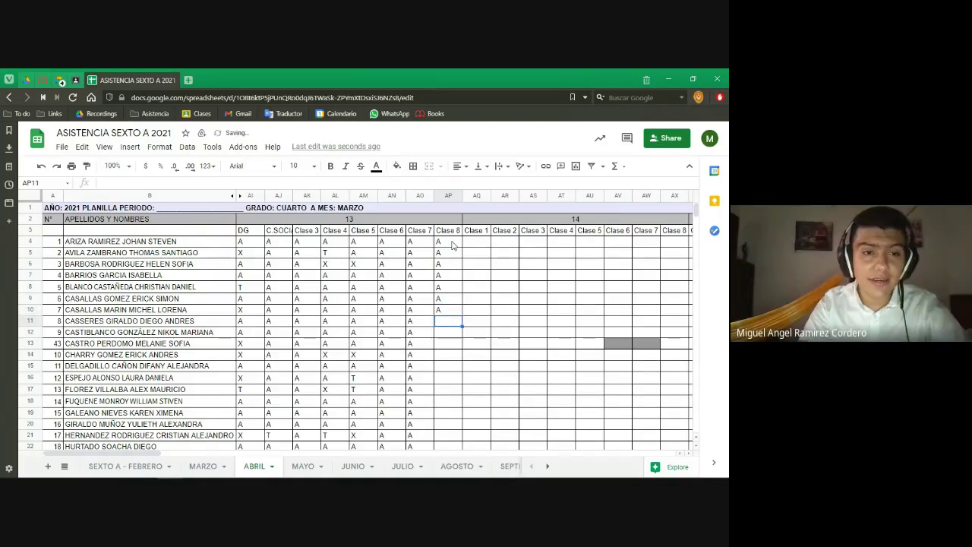
{"action": "type", "text": "A"}
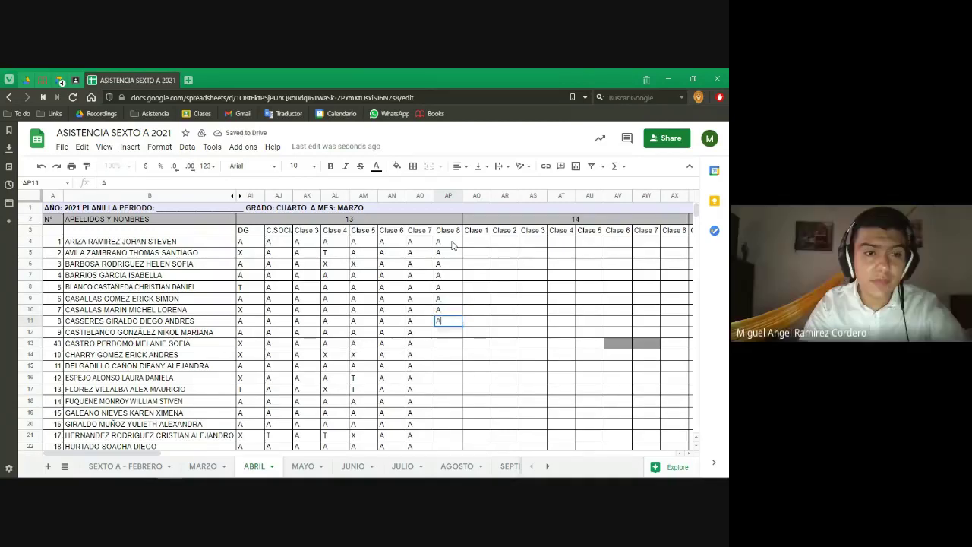
{"action": "key", "text": "Return"}
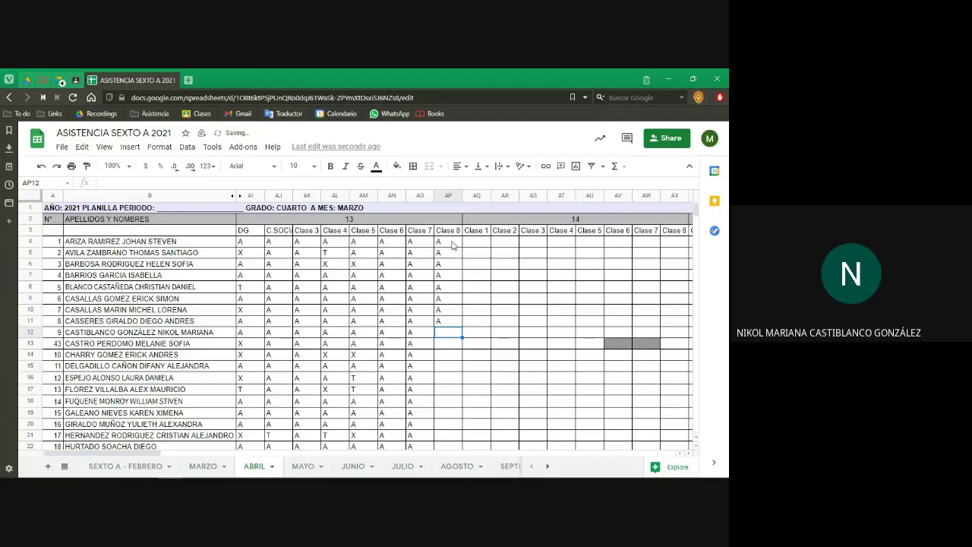
{"action": "type", "text": "A"}
{"action": "key", "text": "Return"}
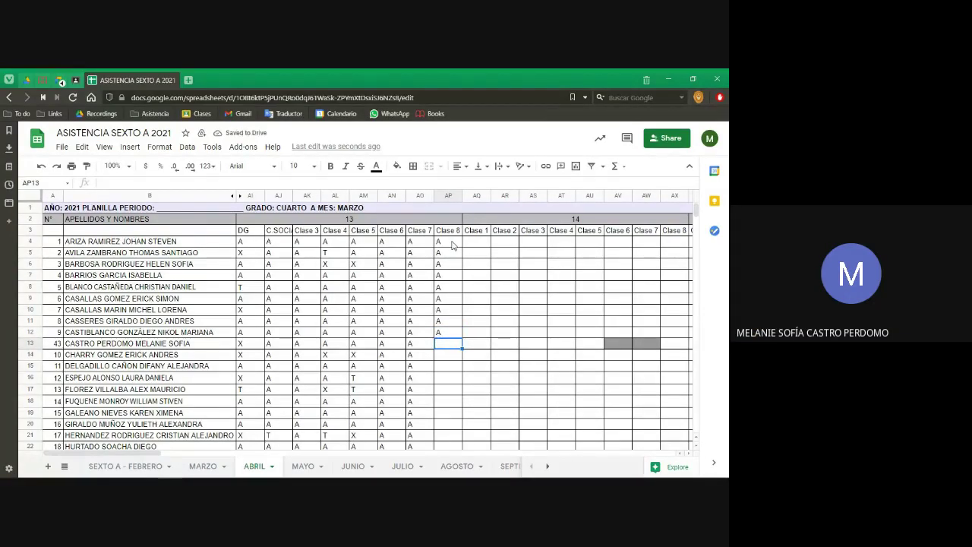
{"action": "type", "text": "A"}
{"action": "key", "text": "Return"}
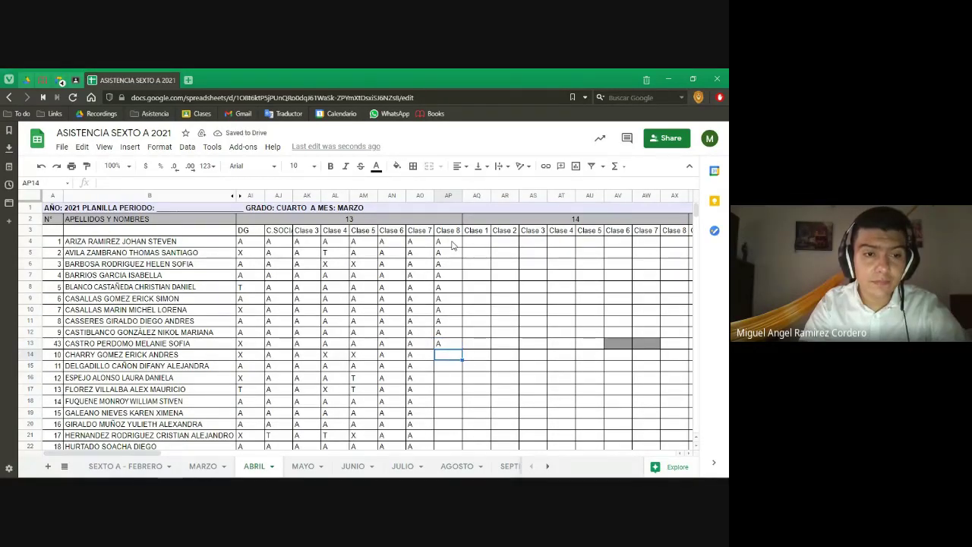
Record Clase 8 attendance for students 10 to 12: X in AP14, A in AP15 and X in AP16
{"action": "type", "text": "X"}
{"action": "key", "text": "Return"}
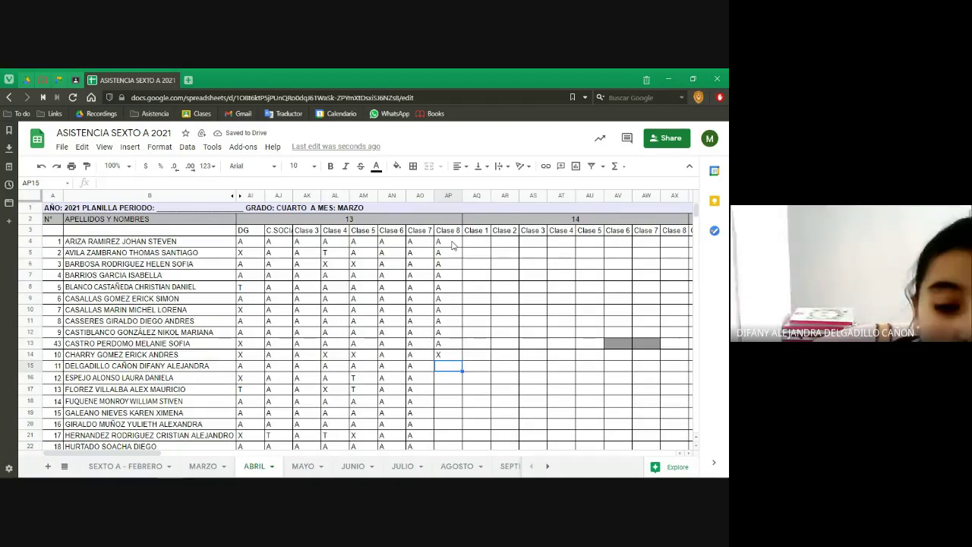
{"action": "type", "text": "A"}
{"action": "key", "text": "Return"}
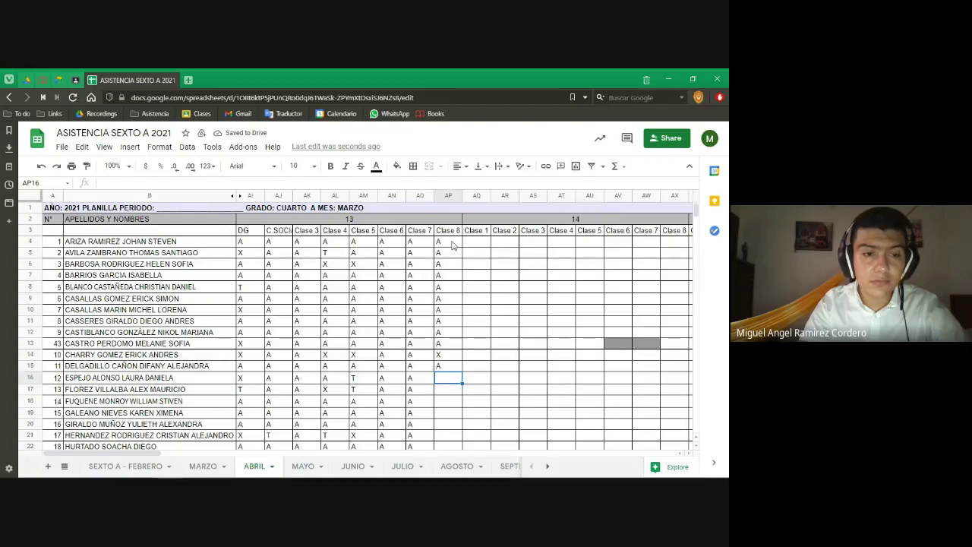
{"action": "type", "text": "X"}
{"action": "key", "text": "Return"}
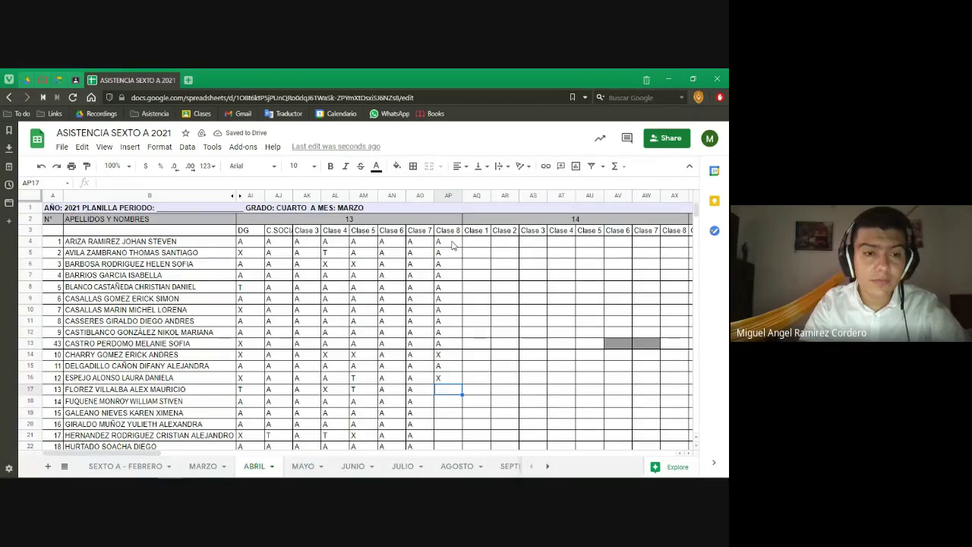
Enter A in Clase 8 for students 13 to 15 (AP17:AP19)
{"action": "type", "text": "X"}
{"action": "key", "text": "BackSpace"}
{"action": "type", "text": "A"}
{"action": "key", "text": "Return"}
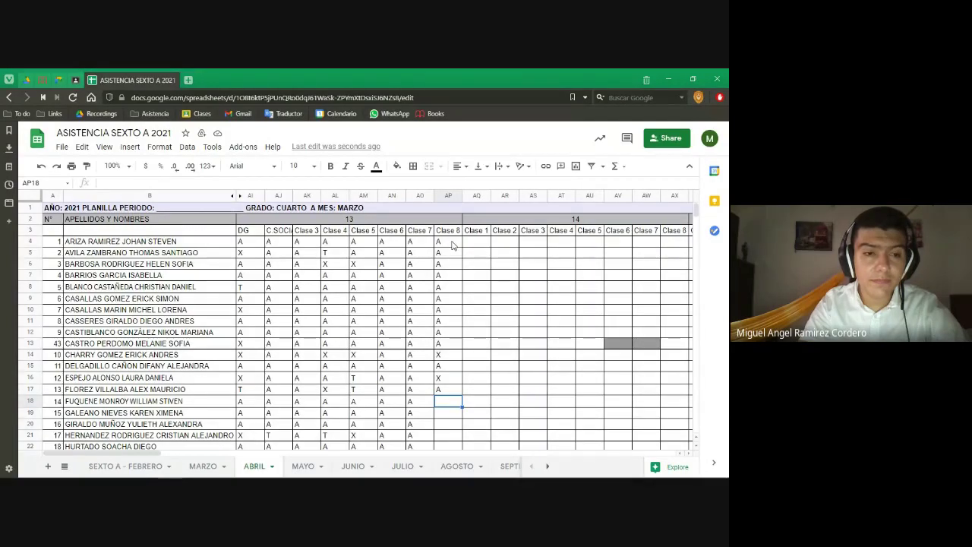
{"action": "type", "text": "X"}
{"action": "key", "text": "Return"}
{"action": "type", "text": "A"}
{"action": "key", "text": "Return"}
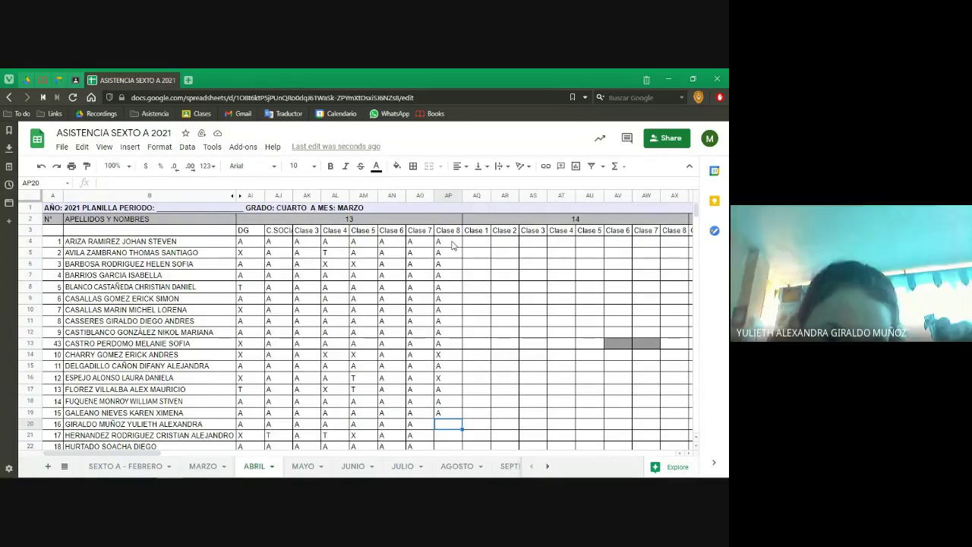
Enter A for student 16 in AP20 and X for student 17 in AP21
{"action": "type", "text": "A"}
{"action": "key", "text": "Return"}
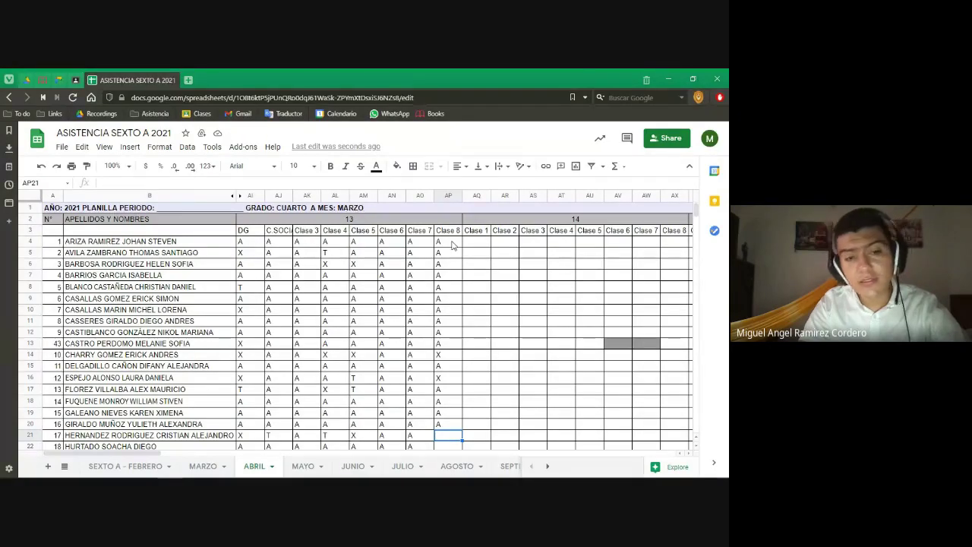
{"action": "type", "text": "X"}
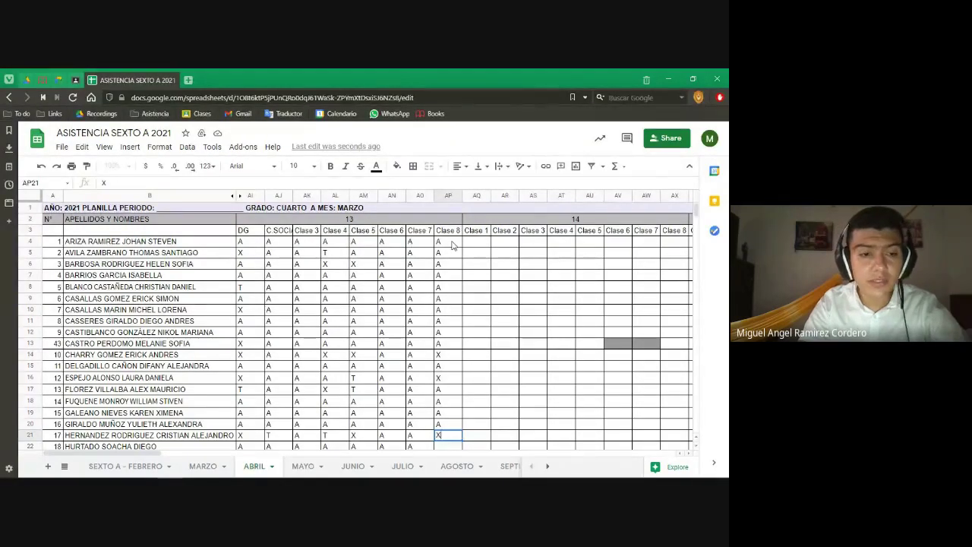
{"action": "key", "text": "Return"}
Enter A in Clase 8 of day 13 for students 18 to 20 (AP22:AP24)
{"action": "key", "text": "Down"}
{"action": "key", "text": "Down"}
{"action": "key", "text": "Down"}
{"action": "key", "text": "Down"}
{"action": "key", "text": "Down"}
{"action": "key", "text": "Down"}
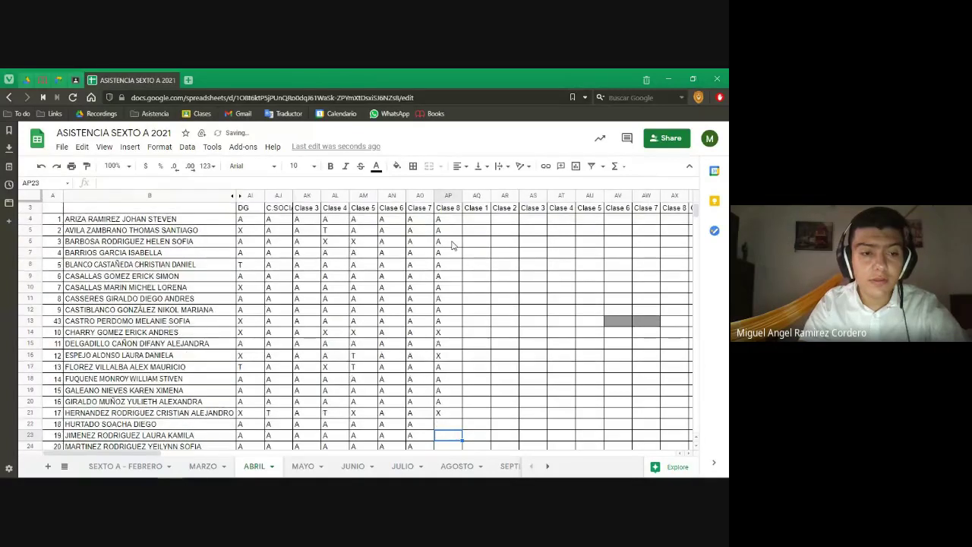
{"action": "key", "text": "Up"}
{"action": "key", "text": "Up"}
{"action": "key", "text": "Up"}
{"action": "key", "text": "Up"}
{"action": "key", "text": "Up"}
{"action": "key", "text": "Up"}
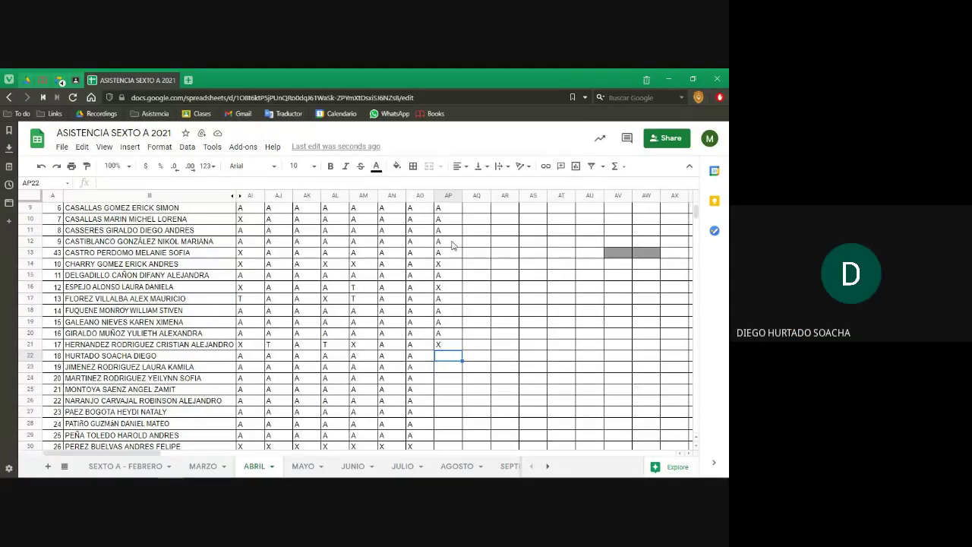
{"action": "type", "text": "A"}
{"action": "key", "text": "Return"}
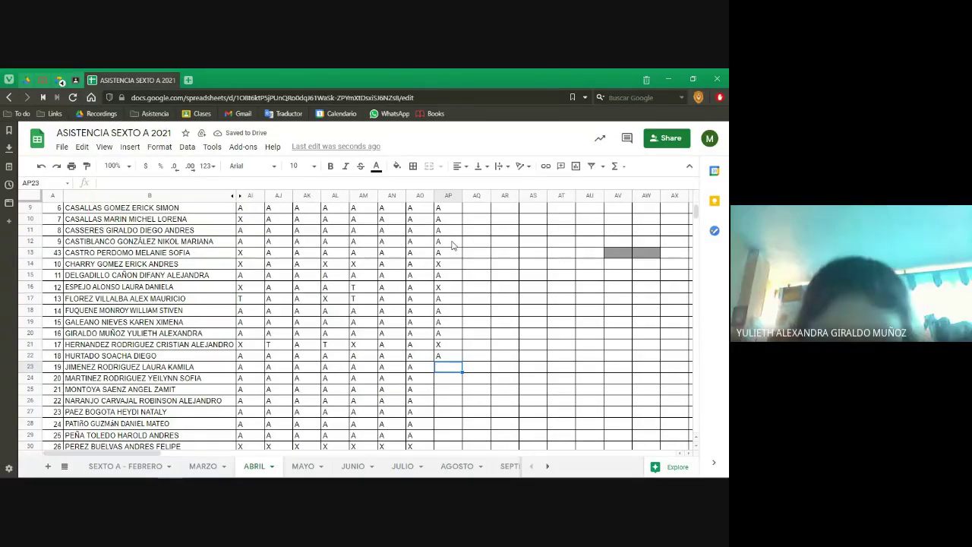
{"action": "type", "text": "A"}
{"action": "key", "text": "Return"}
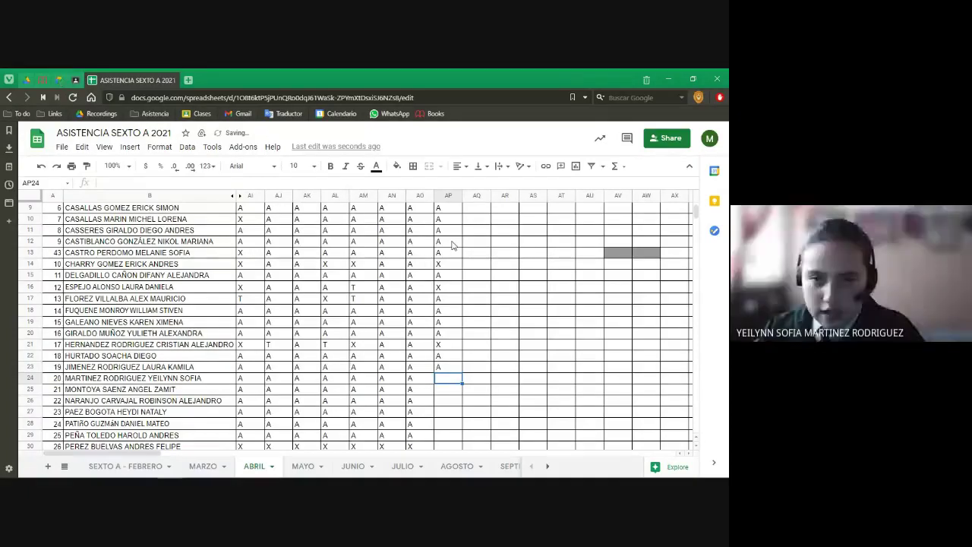
{"action": "type", "text": "A"}
{"action": "key", "text": "Return"}
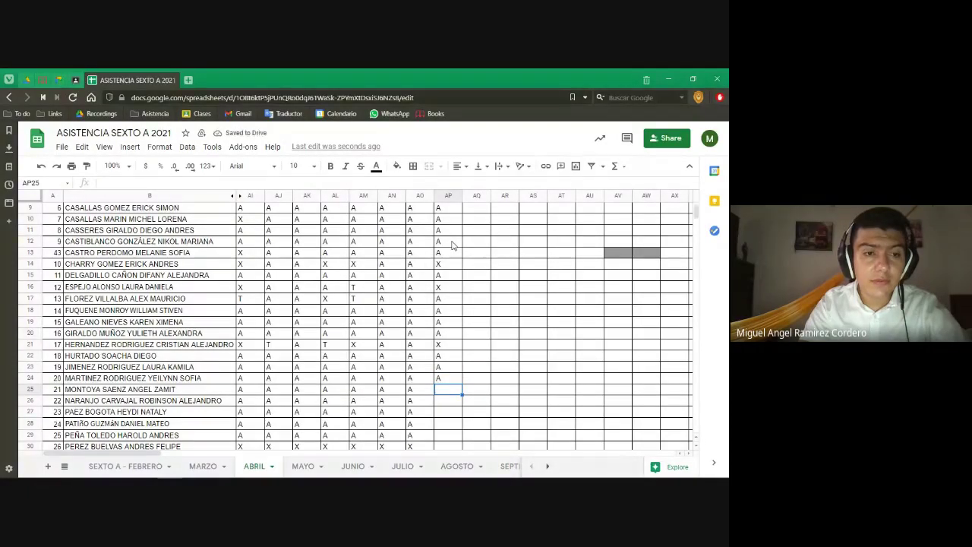
Enter X for student 21 in AP25 and A for student 22 in AP26
{"action": "type", "text": "X"}
{"action": "key", "text": "Return"}
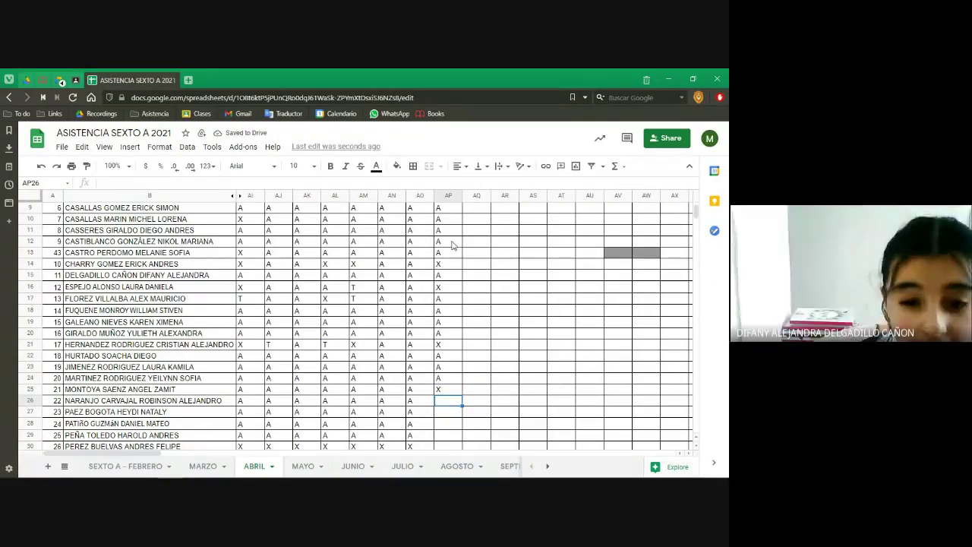
{"action": "type", "text": "A"}
{"action": "key", "text": "Return"}
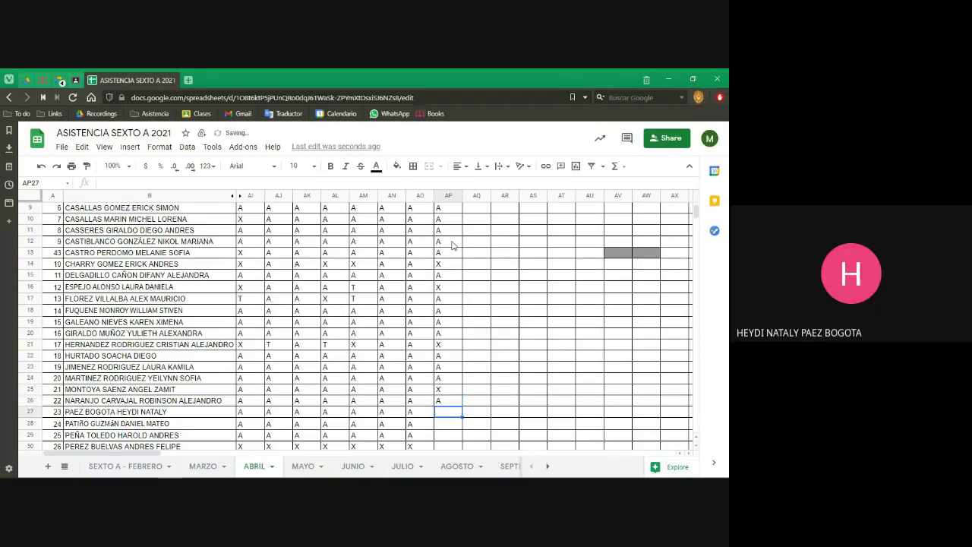
Change student 21's mark in AP25 to A and enter A for student 23 in AP27
{"action": "key", "text": "Up"}
{"action": "key", "text": "Up"}
{"action": "type", "text": "A"}
{"action": "key", "text": "Return"}
{"action": "key", "text": "Down"}
{"action": "key", "text": "Down"}
{"action": "key", "text": "Up"}
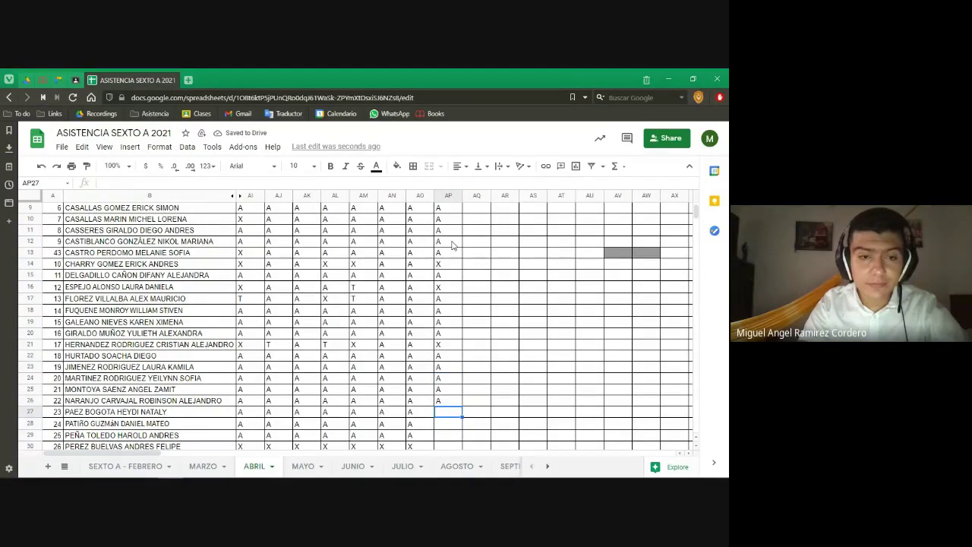
{"action": "type", "text": "A"}
{"action": "key", "text": "Return"}
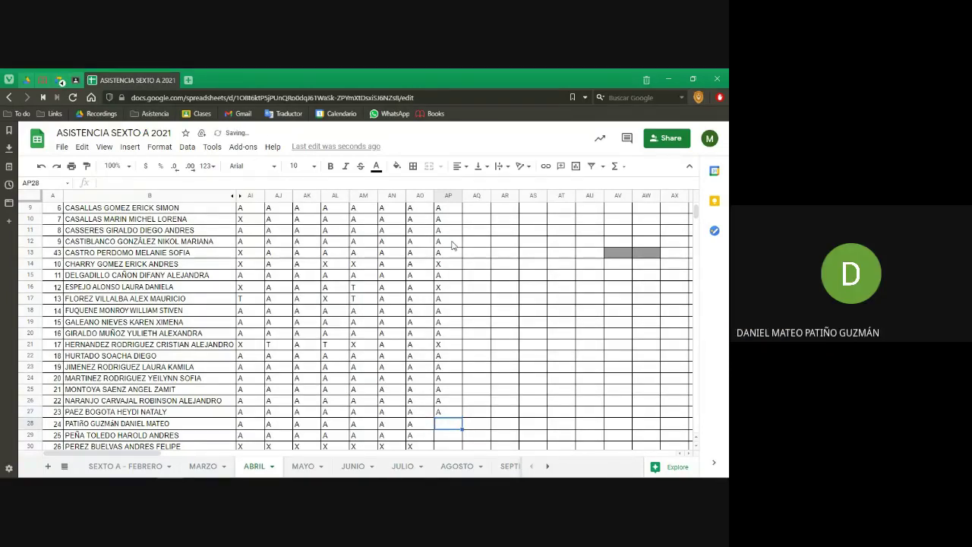
Enter A in Clase 8 of day 13 for students 24 and 25 (AP28:AP29)
{"action": "type", "text": "A"}
{"action": "key", "text": "Return"}
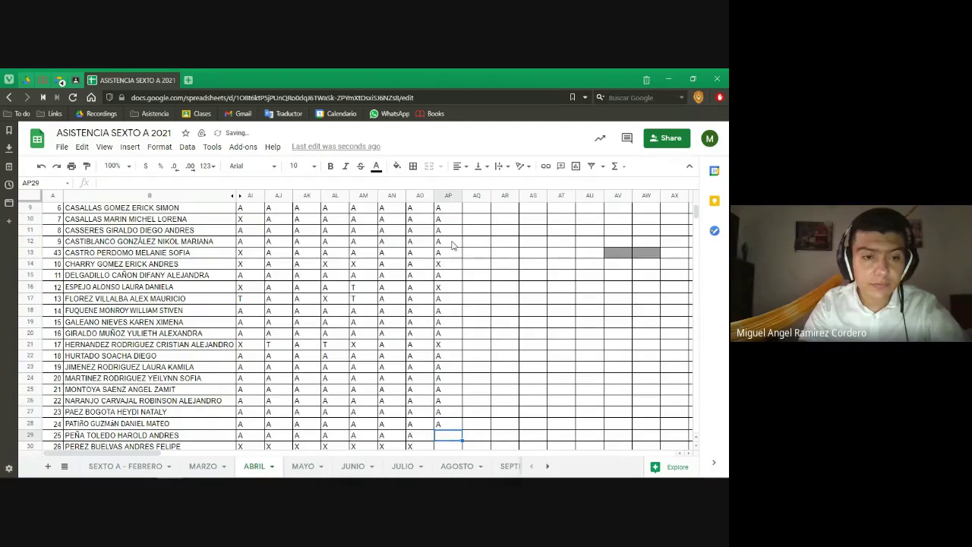
{"action": "type", "text": "A"}
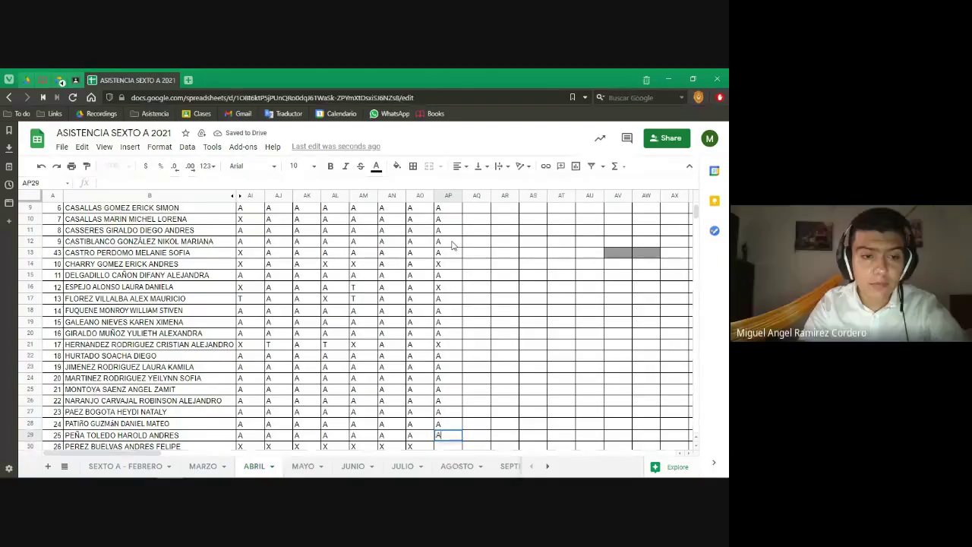
{"action": "key", "text": "Return"}
Enter X for student 26 in AP30 and A for student 27 in AP31
{"action": "key", "text": "Down"}
{"action": "key", "text": "Down"}
{"action": "key", "text": "Down"}
{"action": "key", "text": "Down"}
{"action": "key", "text": "Up"}
{"action": "key", "text": "Up"}
{"action": "key", "text": "Up"}
{"action": "key", "text": "Up"}
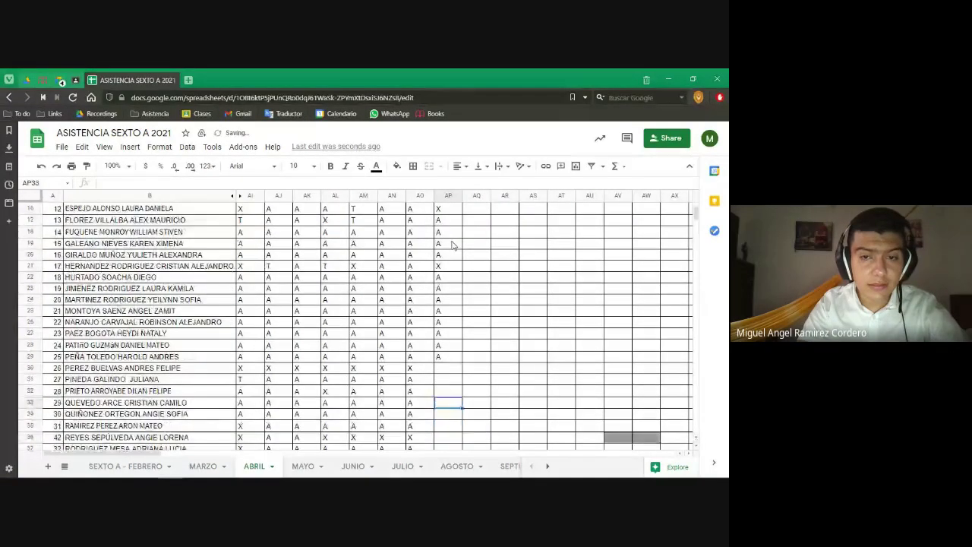
{"action": "type", "text": "X"}
{"action": "key", "text": "Return"}
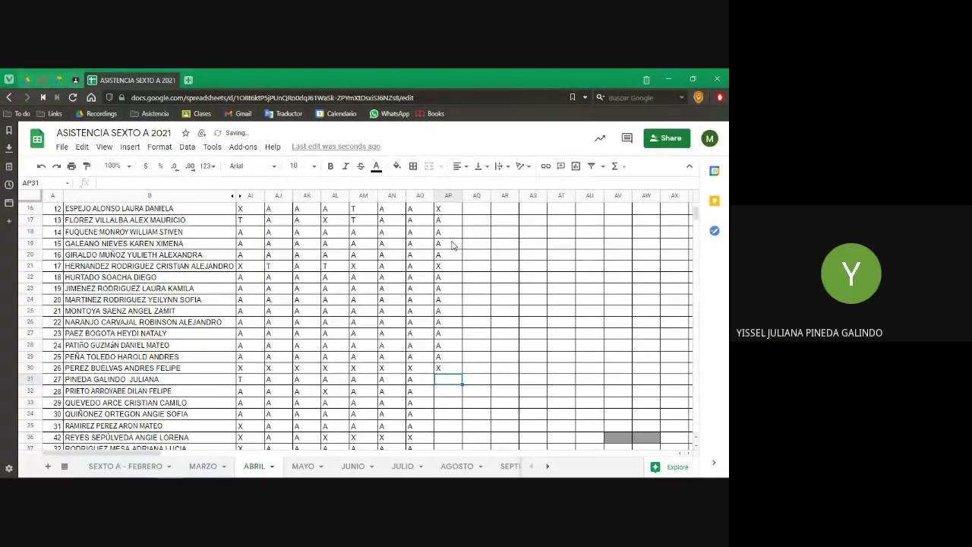
{"action": "type", "text": "A"}
{"action": "key", "text": "Return"}
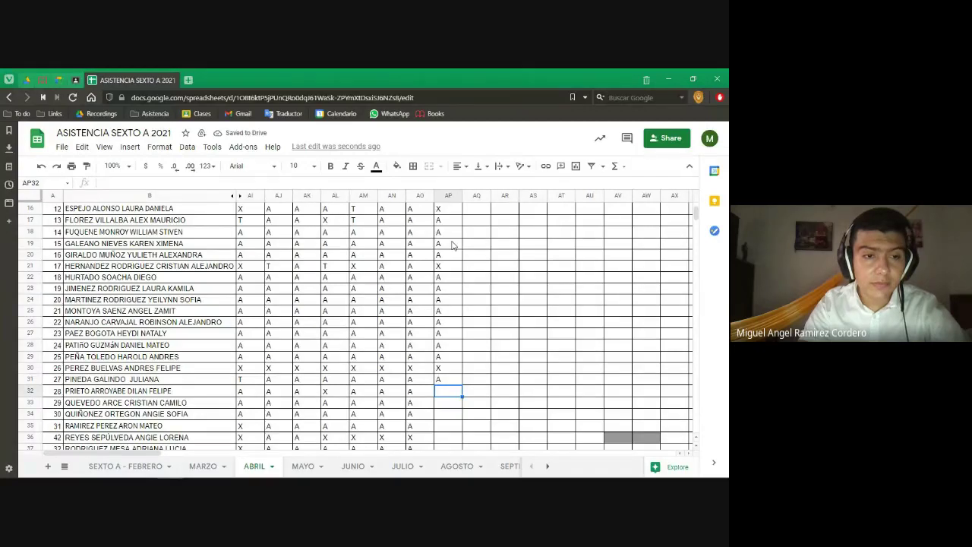
Enter X for student 28 in AP32 and A for students 29 and 30 in AP33:AP34
{"action": "type", "text": "X"}
{"action": "key", "text": "Return"}
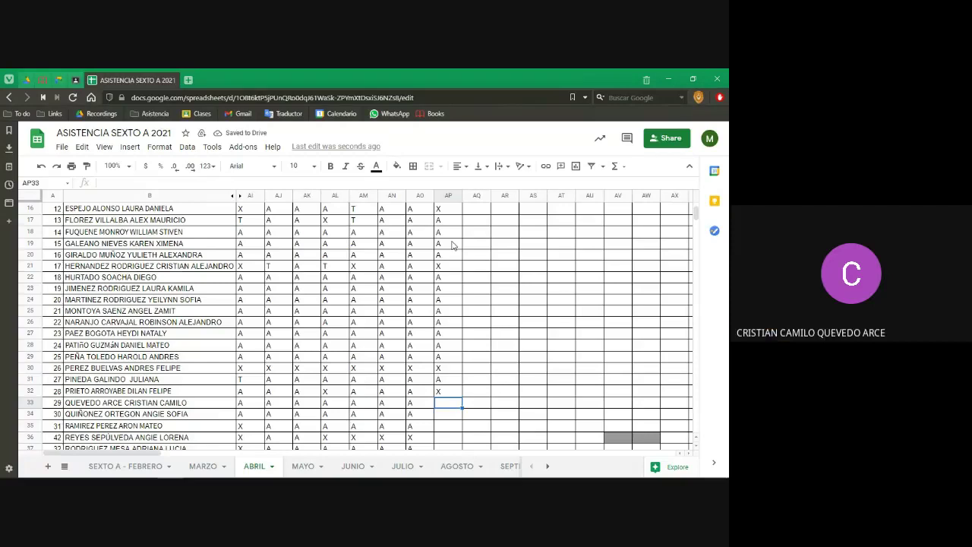
{"action": "type", "text": "A"}
{"action": "key", "text": "Return"}
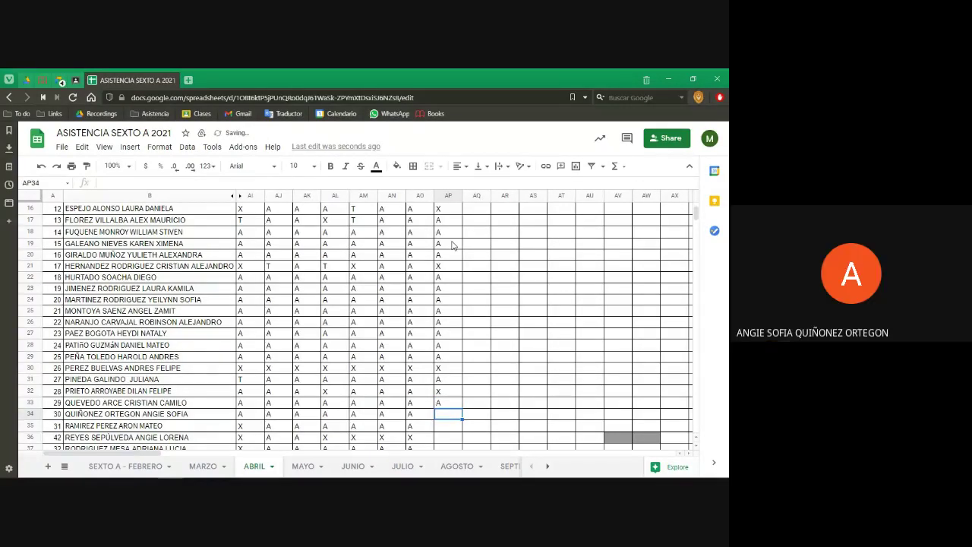
{"action": "type", "text": "A"}
{"action": "key", "text": "Return"}
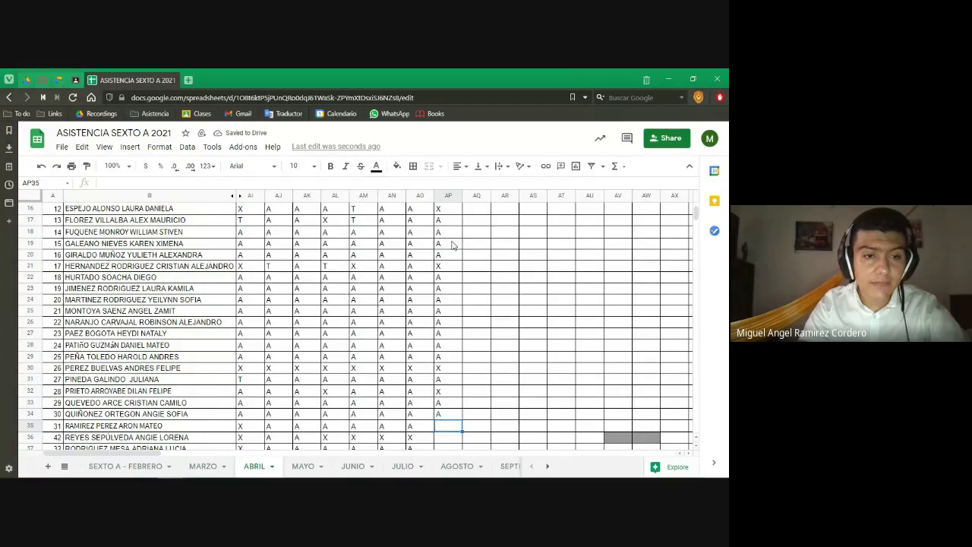
Enter X in Clase 8 of day 13 for students 31 and 42 (AP35:AP36)
{"action": "type", "text": "X"}
{"action": "key", "text": "Return"}
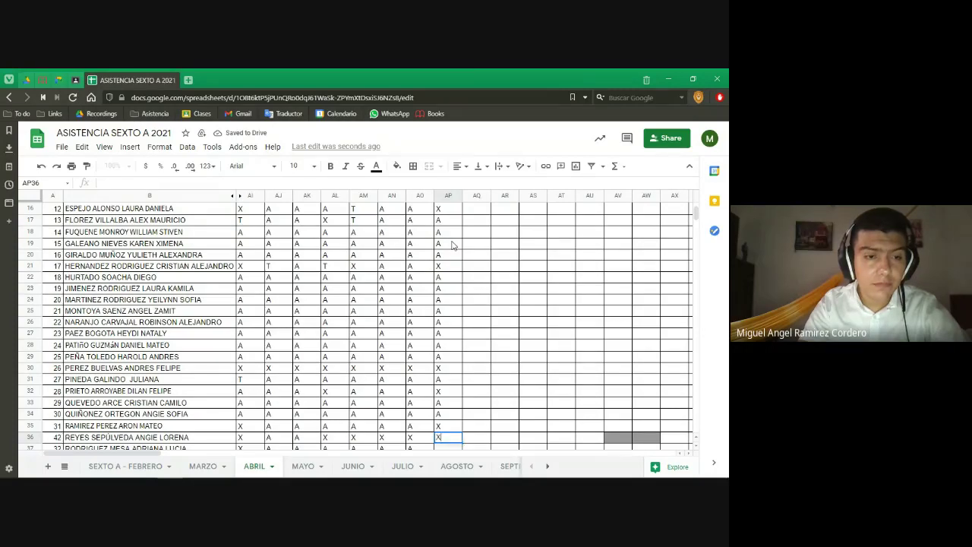
{"action": "type", "text": "X"}
{"action": "key", "text": "Return"}
Enter X in Clase 8 of day 13 for students 32 and 33 (AP37:AP38)
{"action": "key", "text": "Down"}
{"action": "key", "text": "Down"}
{"action": "key", "text": "Down"}
{"action": "key", "text": "Down"}
{"action": "key", "text": "Down"}
{"action": "key", "text": "Down"}
{"action": "key", "text": "Down"}
{"action": "key", "text": "Up"}
{"action": "key", "text": "Up"}
{"action": "key", "text": "Up"}
{"action": "key", "text": "Up"}
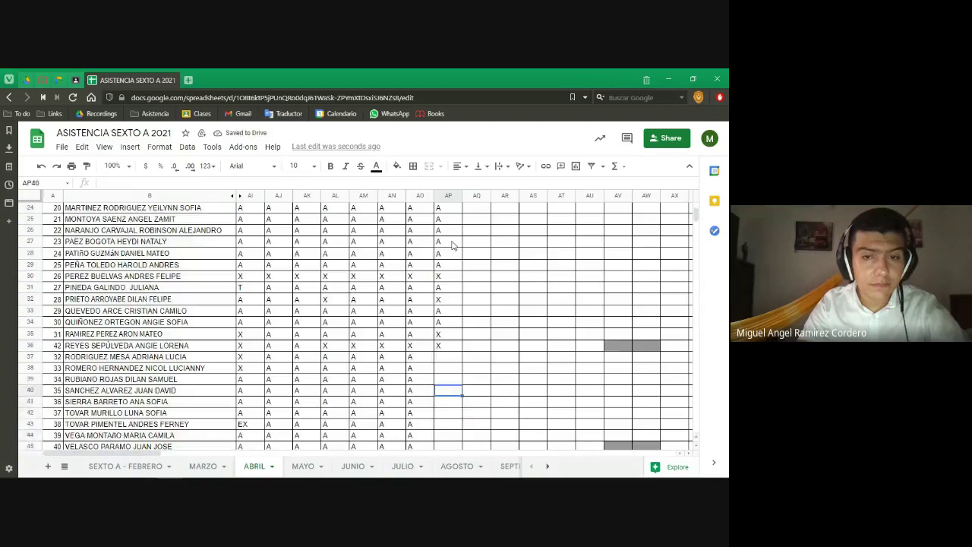
{"action": "key", "text": "Up"}
{"action": "key", "text": "Up"}
{"action": "key", "text": "Up"}
{"action": "type", "text": "A"}
{"action": "key", "text": "BackSpace"}
{"action": "type", "text": "X"}
{"action": "key", "text": "Return"}
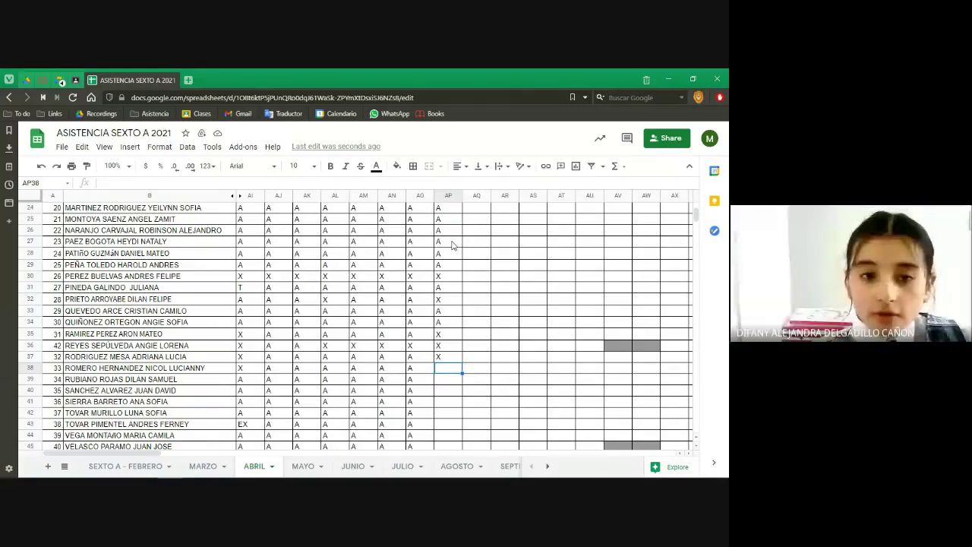
{"action": "type", "text": "X"}
{"action": "key", "text": "Return"}
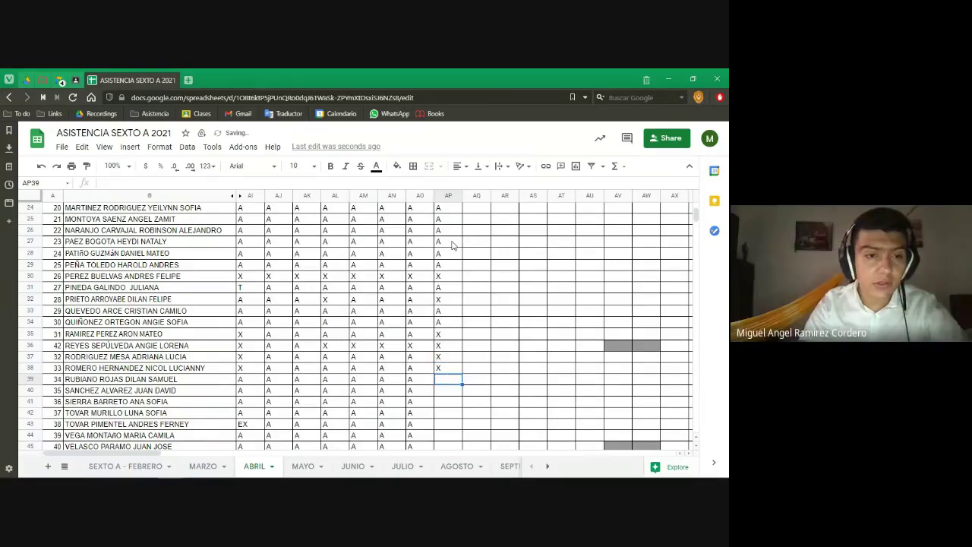
Enter A for student 34 in AP39 and X for student 35 in AP40
{"action": "type", "text": "A"}
{"action": "key", "text": "Return"}
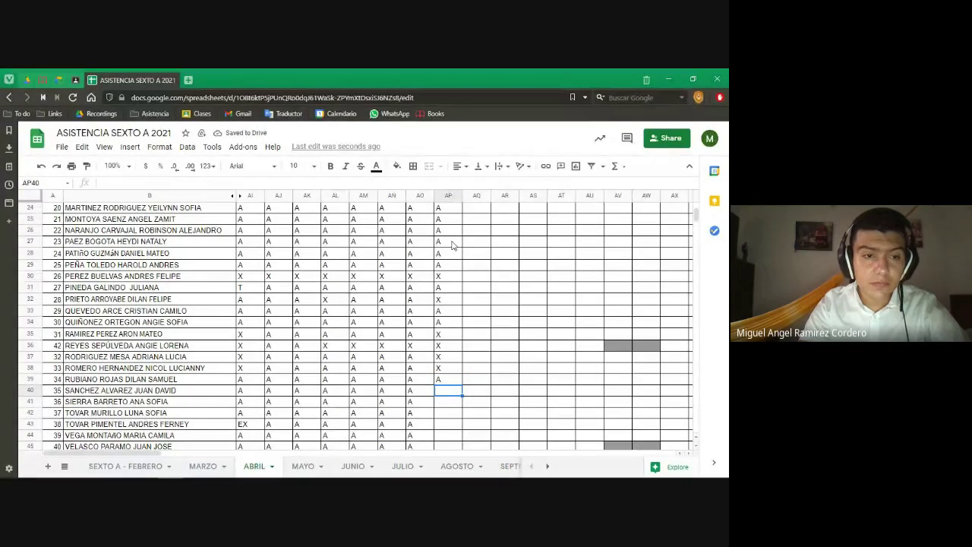
{"action": "type", "text": "X"}
{"action": "key", "text": "Return"}
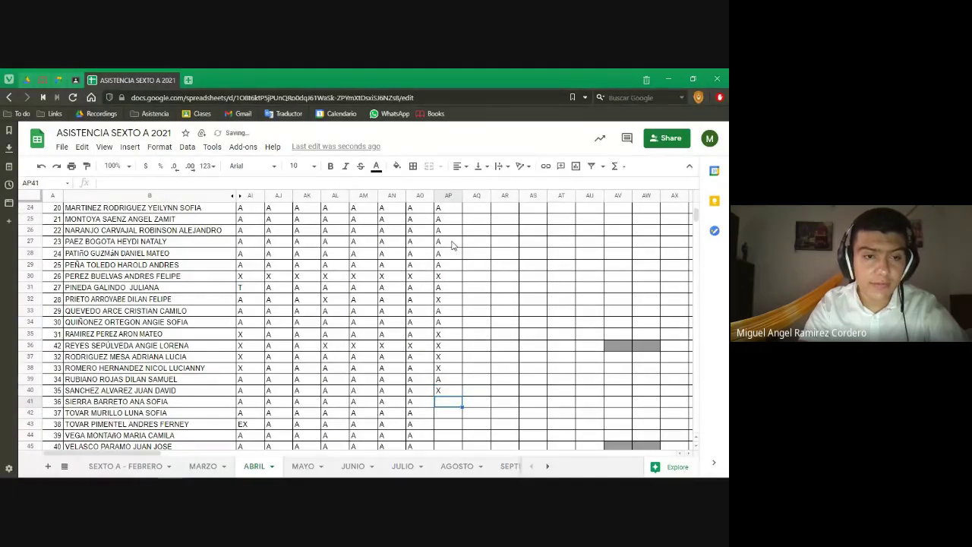
Enter A in Clase 8 of day 13 for students 36 to 41 (AP41:AP46)
{"action": "type", "text": "A"}
{"action": "key", "text": "Return"}
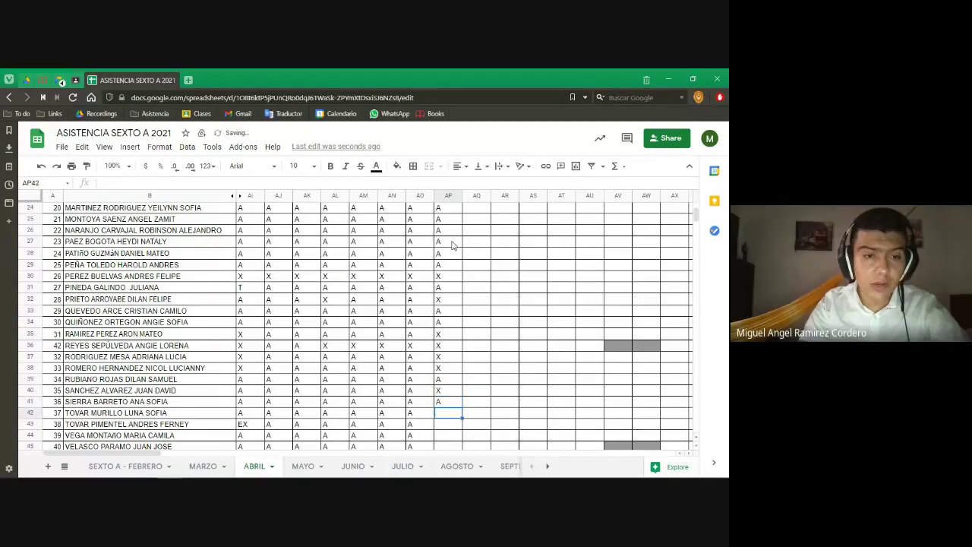
{"action": "type", "text": "A"}
{"action": "key", "text": "Return"}
{"action": "type", "text": "A"}
{"action": "key", "text": "Return"}
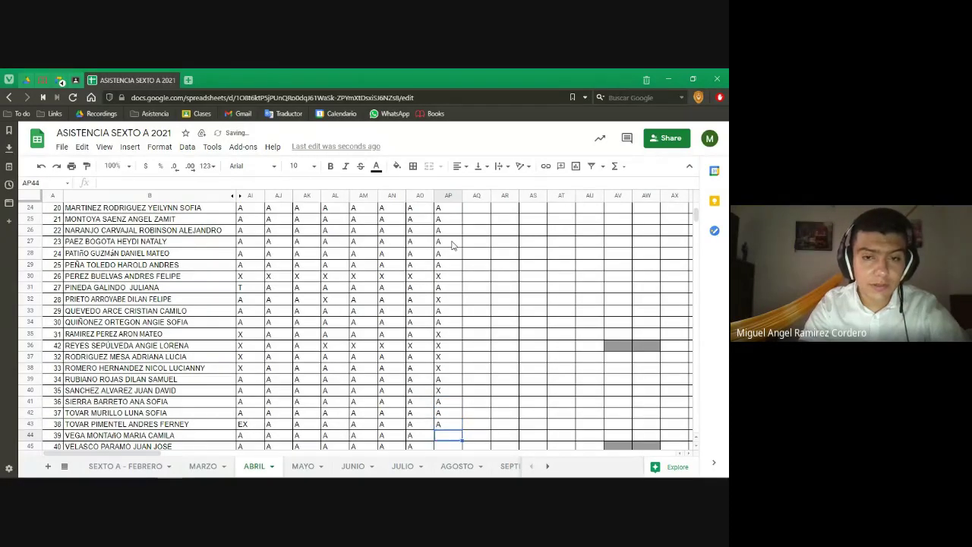
{"action": "type", "text": "A"}
{"action": "key", "text": "Return"}
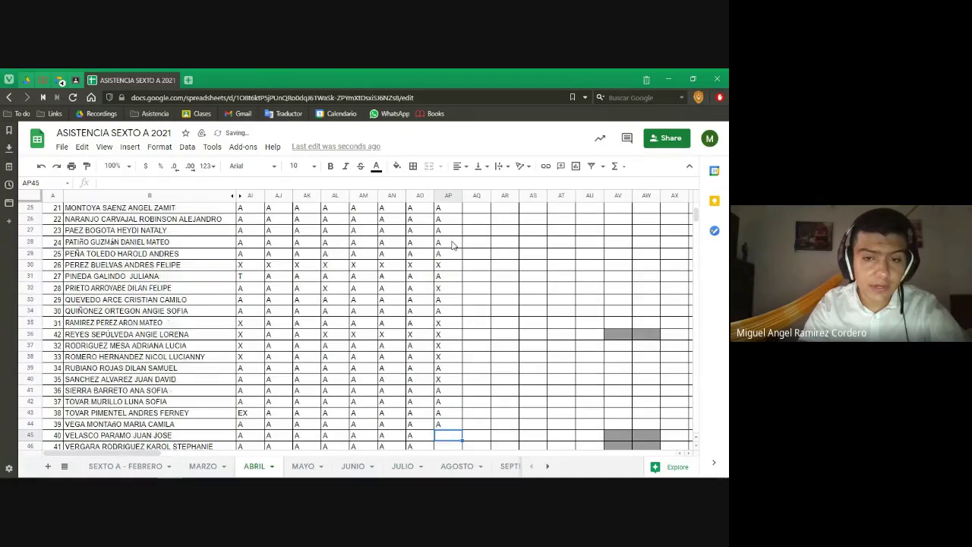
{"action": "type", "text": "A"}
{"action": "key", "text": "Return"}
{"action": "type", "text": "A"}
{"action": "key", "text": "Return"}
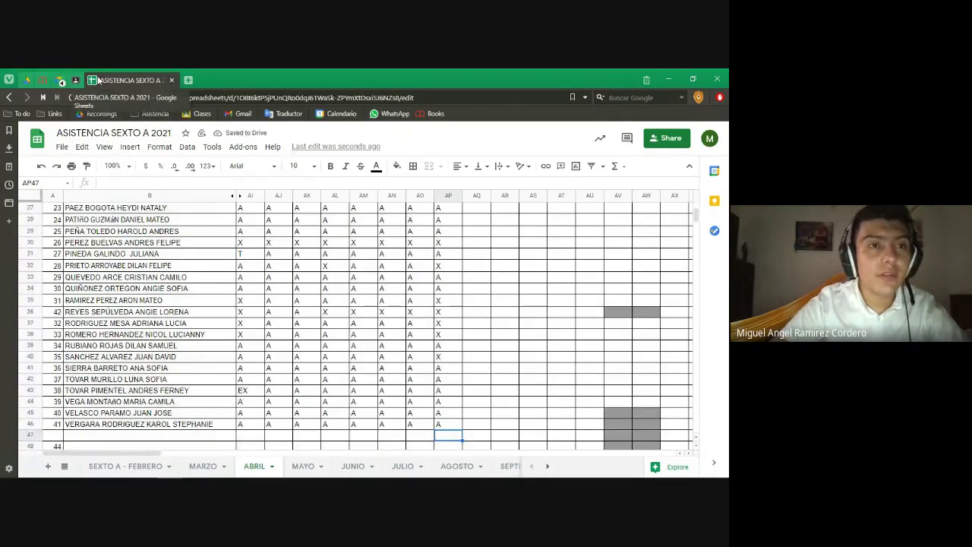
Switch to the Google Meet call and stop presenting the screen
{"action": "left_click", "coordinate": [75, 80]}
{"action": "left_click", "coordinate": [61, 80]}
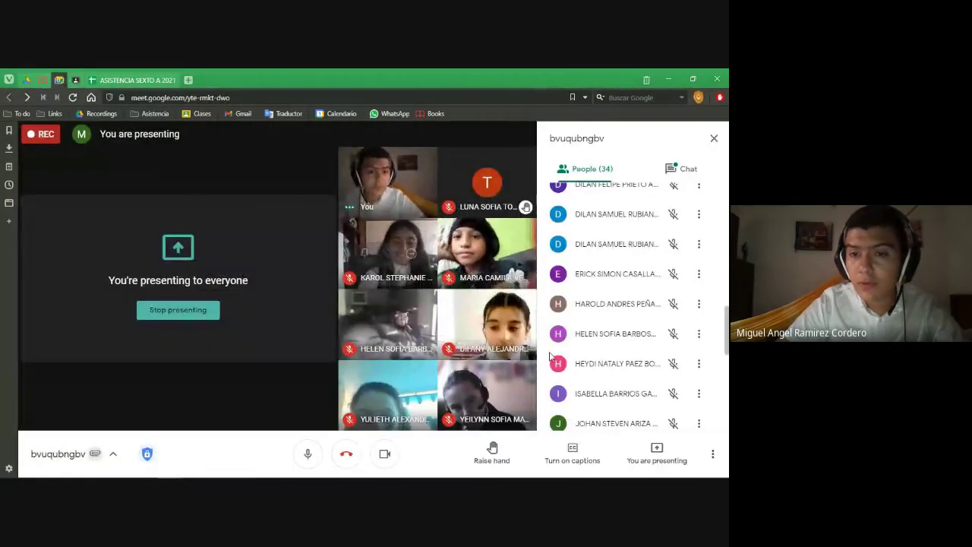
{"action": "mouse_move", "coordinate": [644, 469]}
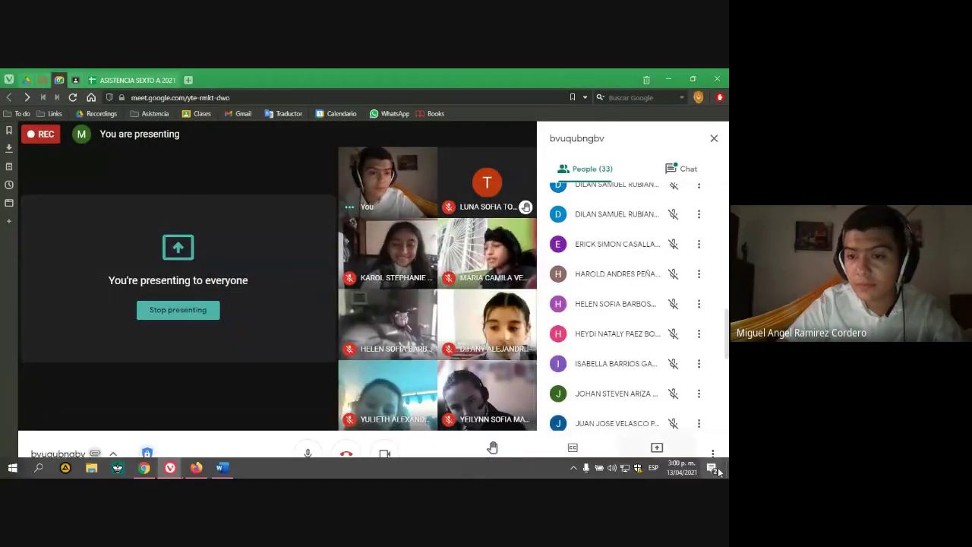
{"action": "left_click", "coordinate": [661, 448]}
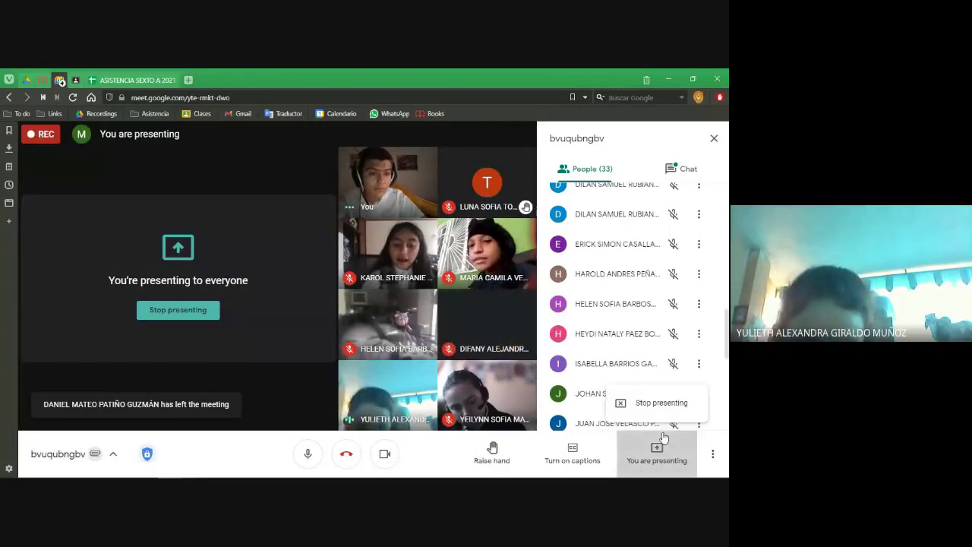
{"action": "left_click", "coordinate": [658, 403]}
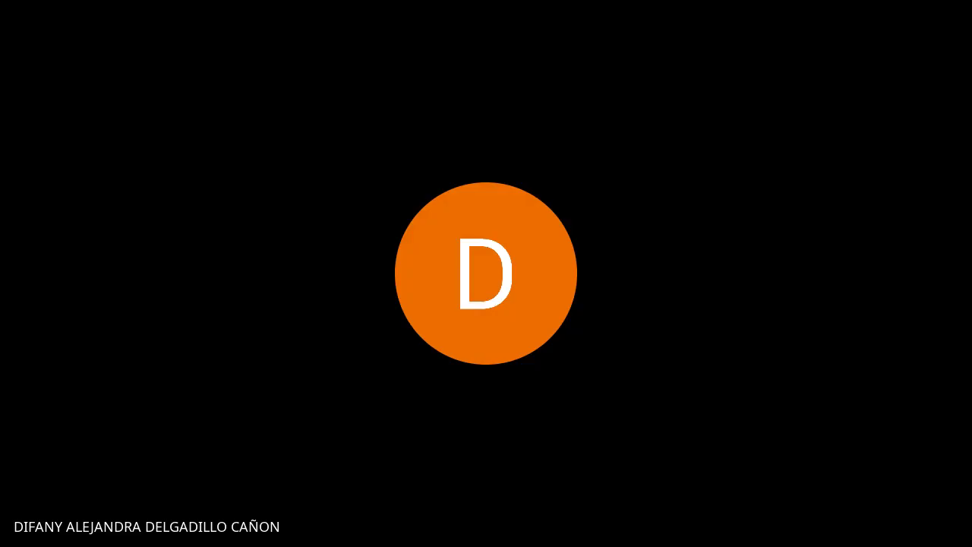